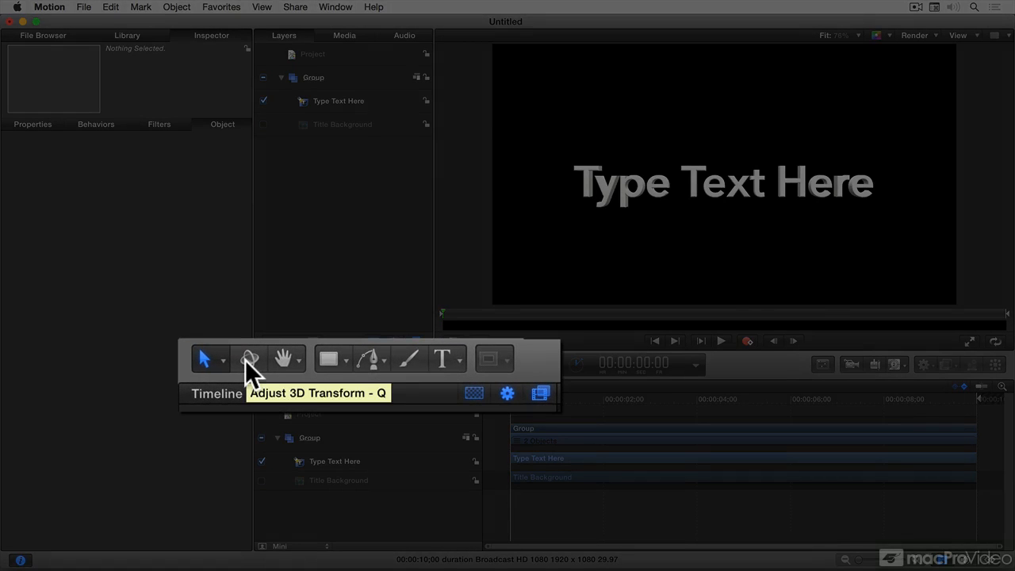
Step: Rotate the "Type Text Here" 3D text about 16° around its Y axis with the Adjust 3D Transform tool
click(246, 359)
click(630, 195)
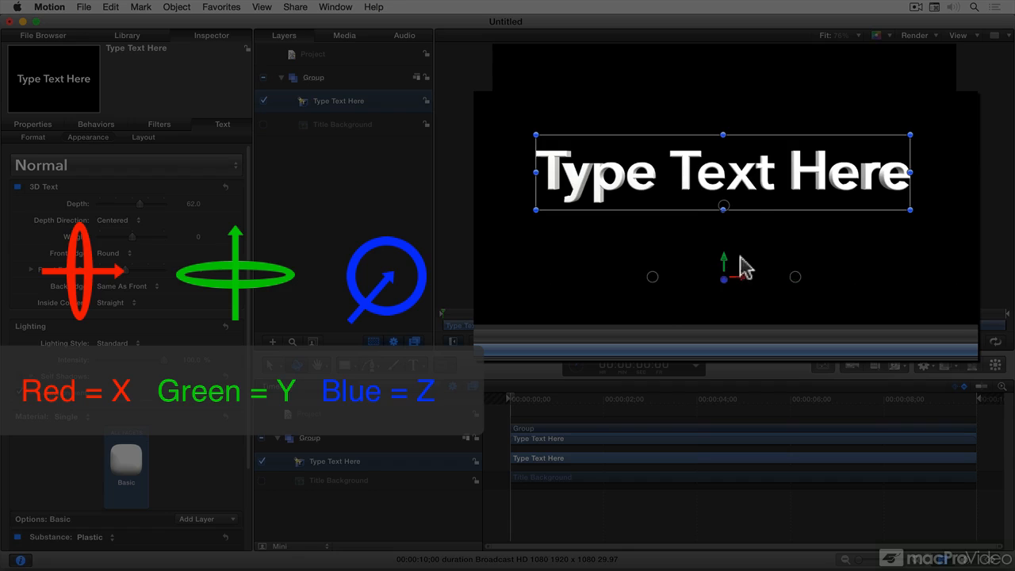
mouse_move(646, 268)
mouse_down()
mouse_move(658, 268)
mouse_move(650, 265)
mouse_up()
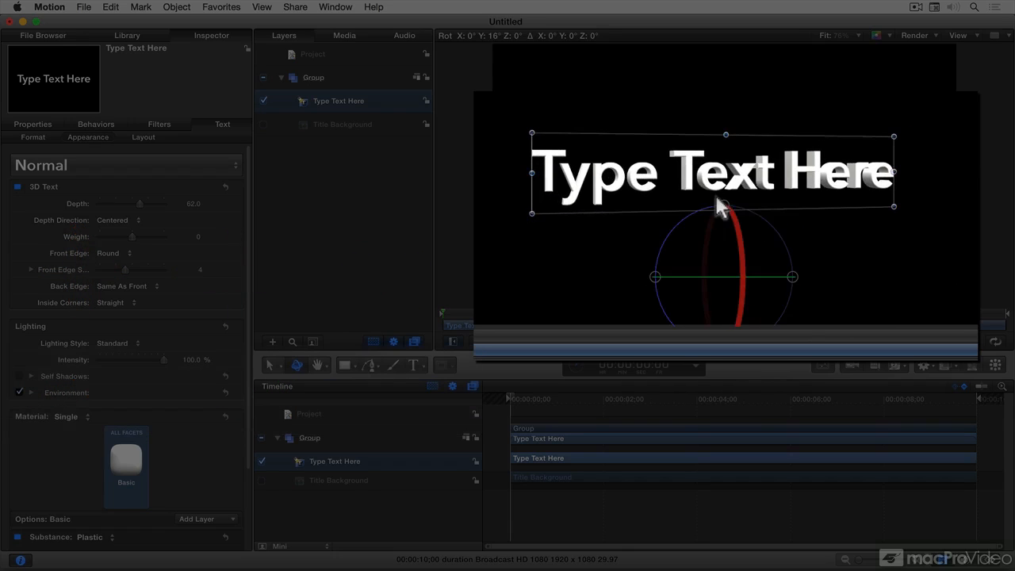
drag(721, 205, 736, 159)
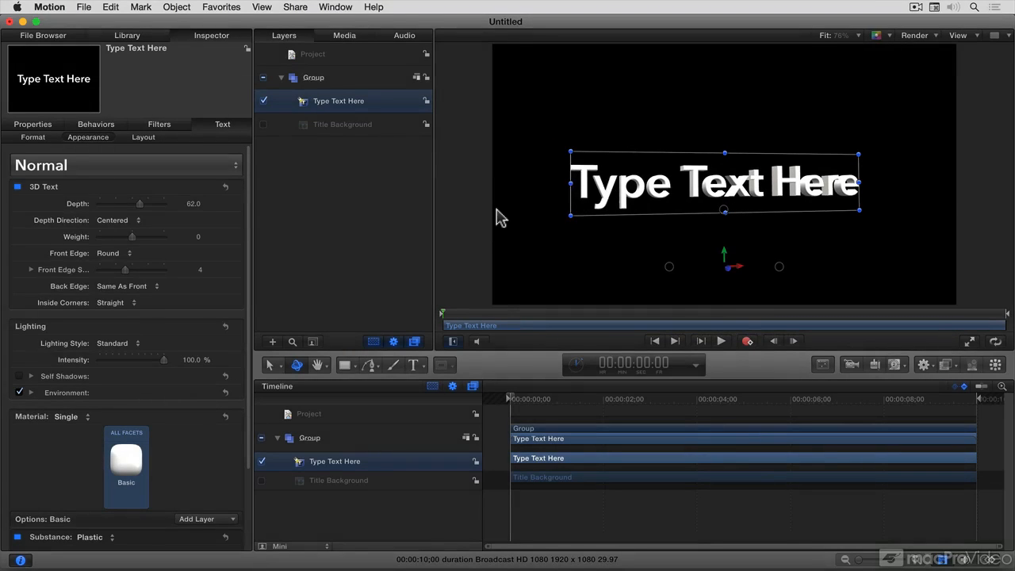
Step: Hide the project pane and enlarge the canvas view of the text to 216%
key(F5)
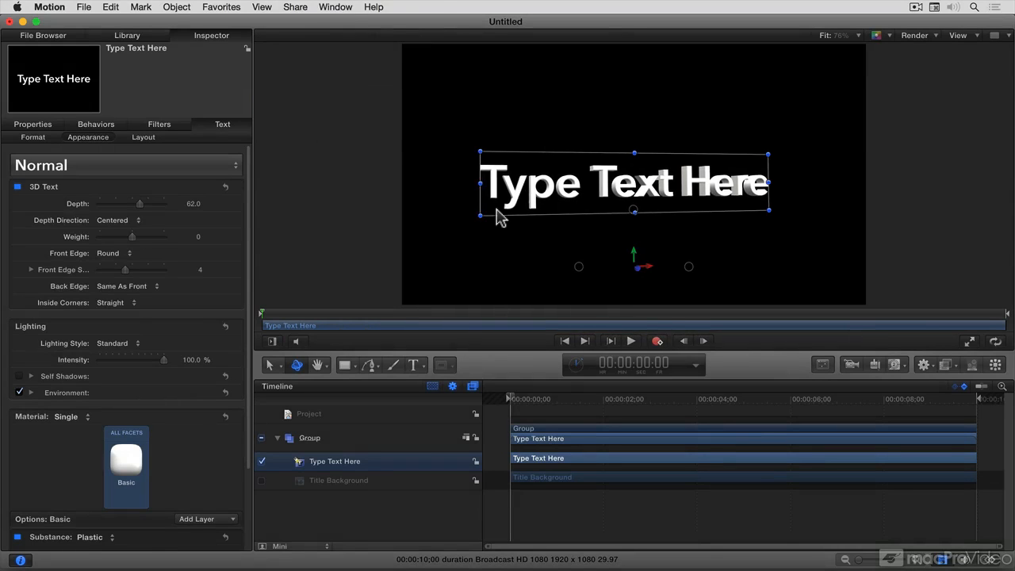
drag(541, 185, 590, 168)
key(h)
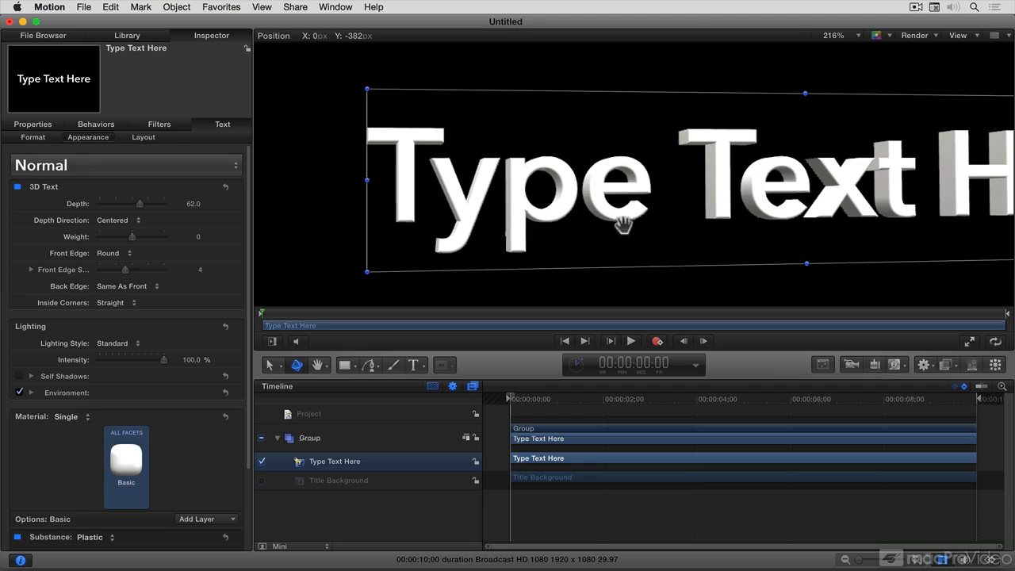
drag(621, 222, 564, 214)
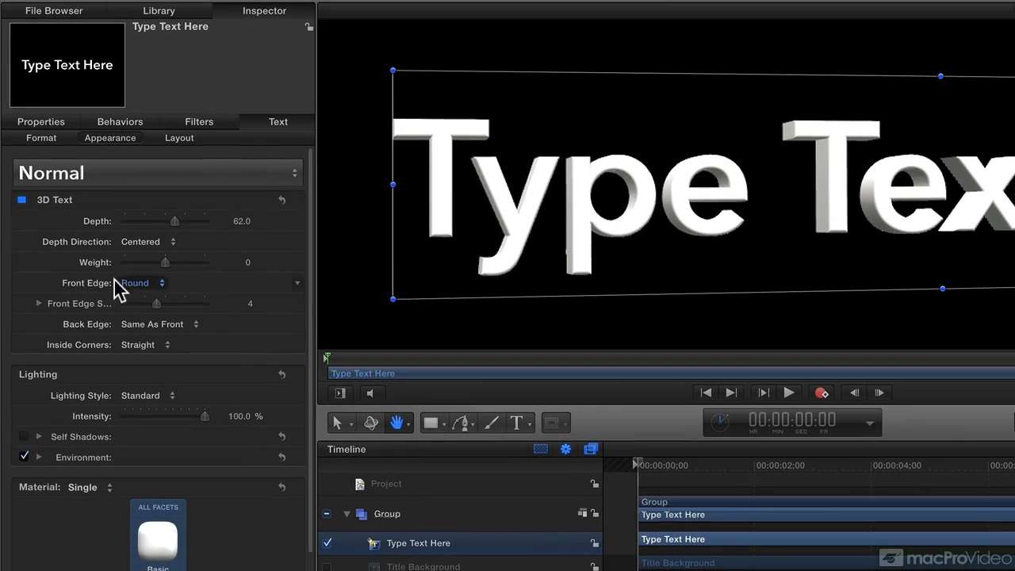
Step: Set the 3D text's depth to 63 and keep its depth direction at Centered
drag(181, 222, 175, 221)
click(165, 246)
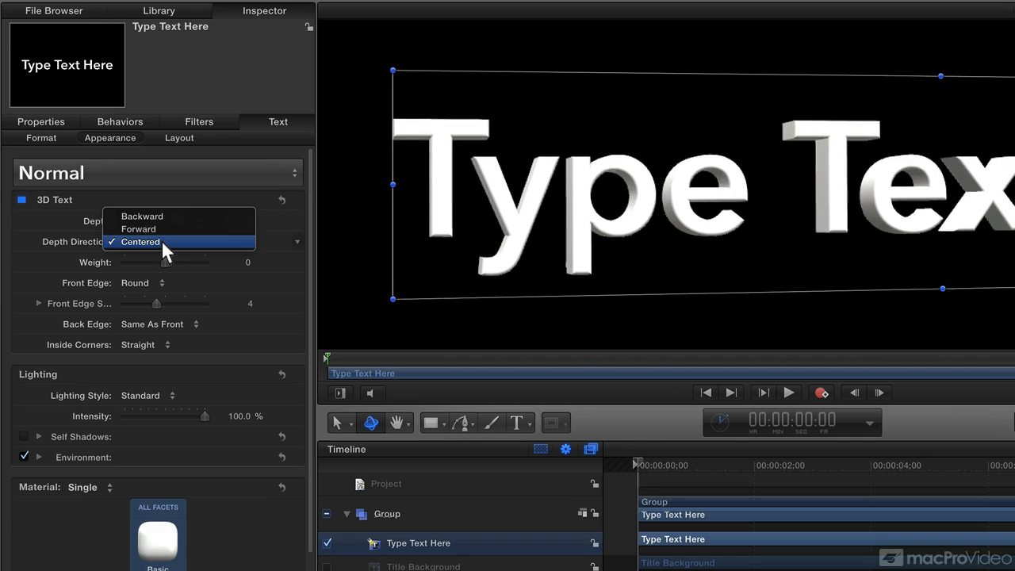
click(176, 265)
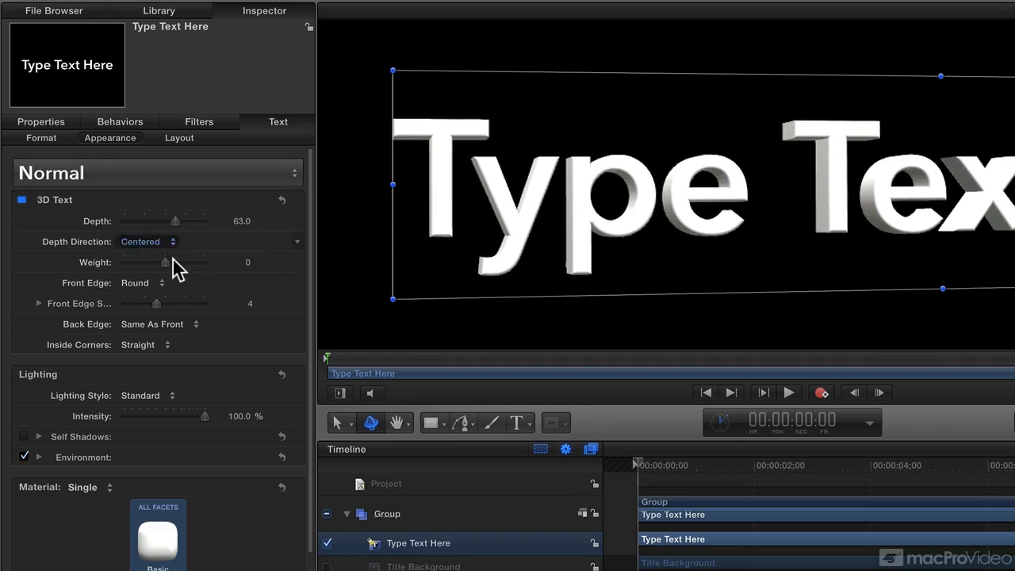
Step: Try a thinner weight on the 3D text and undo the change
drag(165, 263, 144, 264)
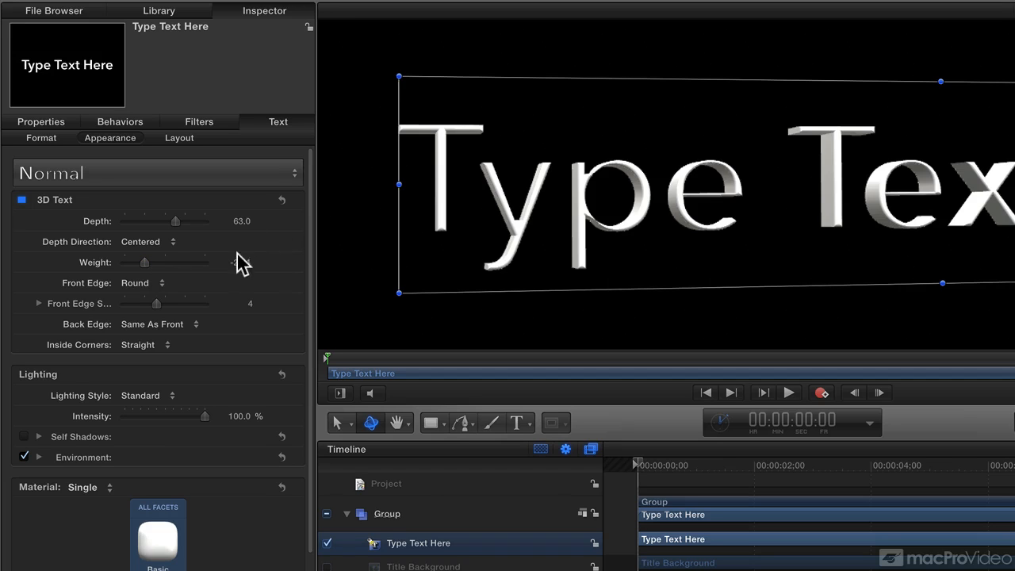
key(super+z)
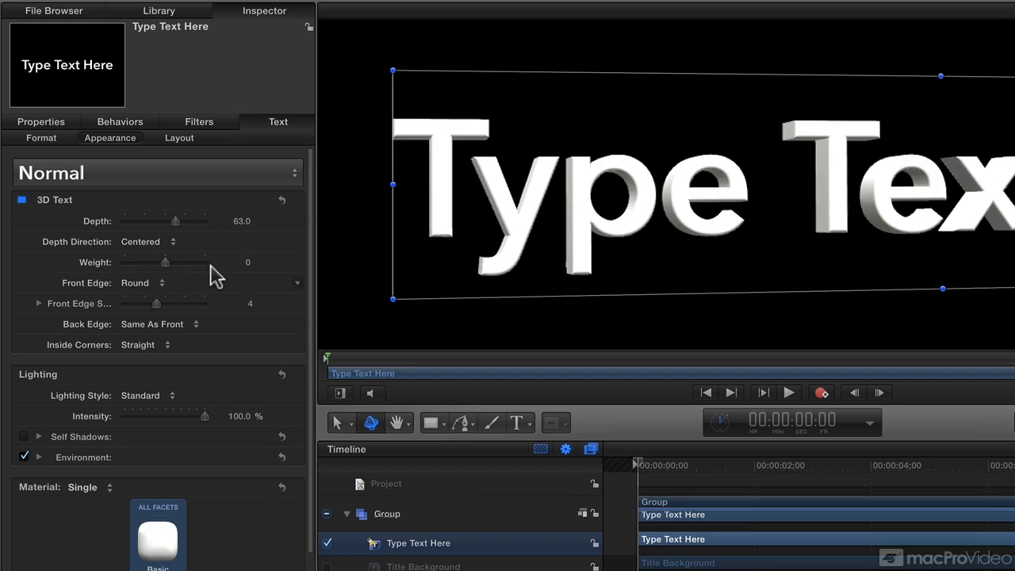
Step: Examine the available Avenir Next font styles and keep Demi Bold selected
click(40, 140)
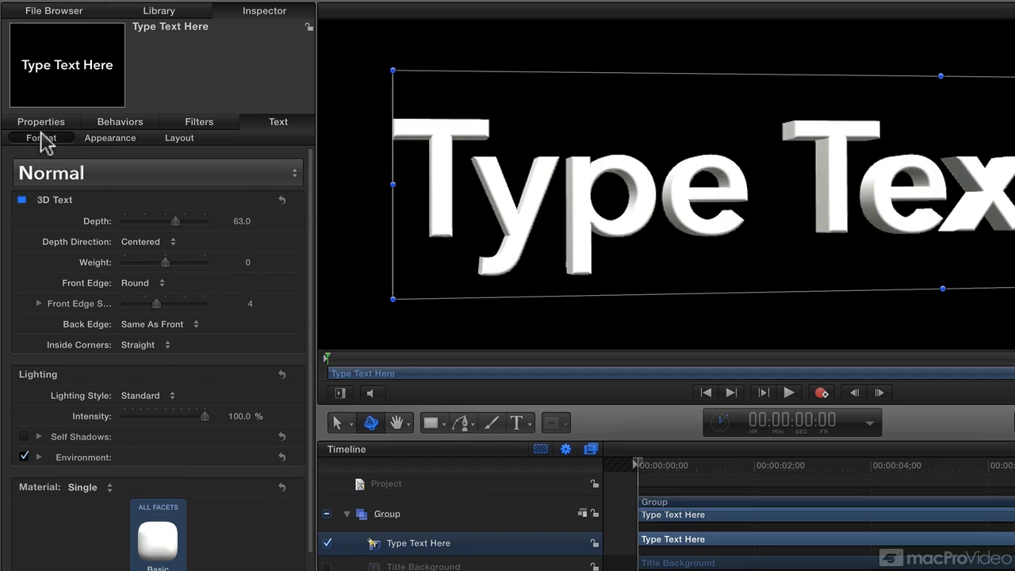
click(241, 241)
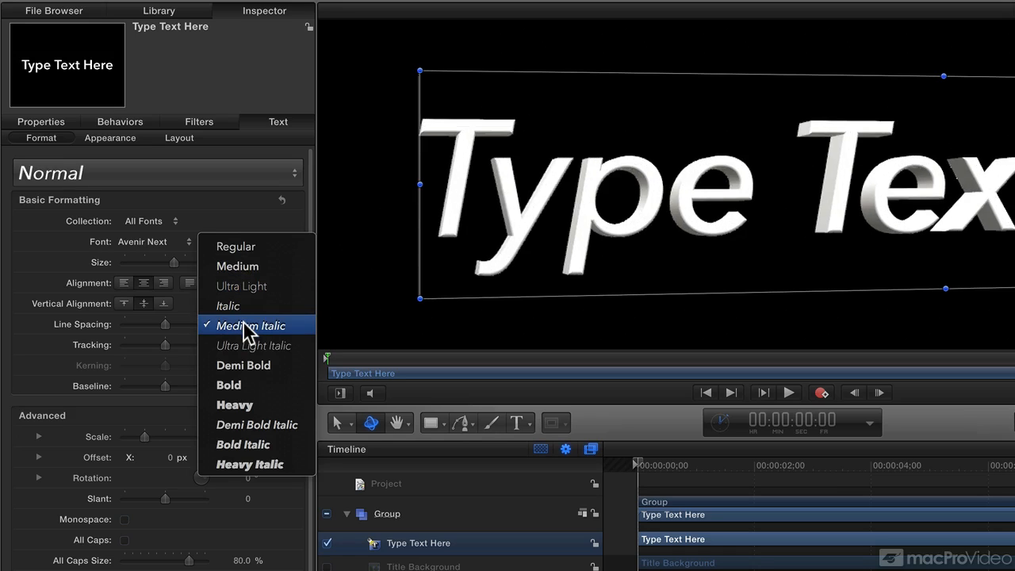
click(254, 368)
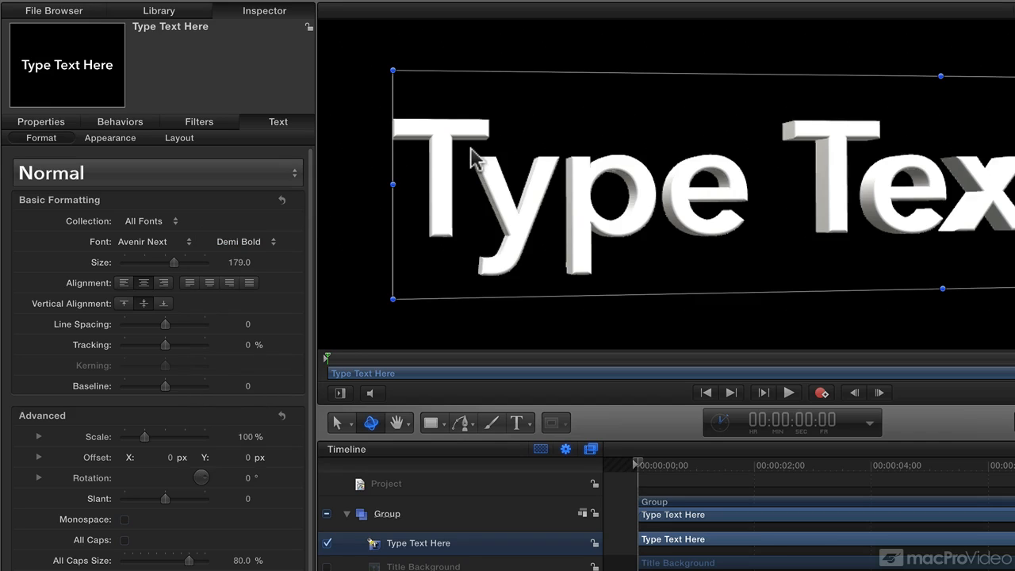
Step: Try the Bevel, Concave and Ridge front edges on the 3D text
click(117, 140)
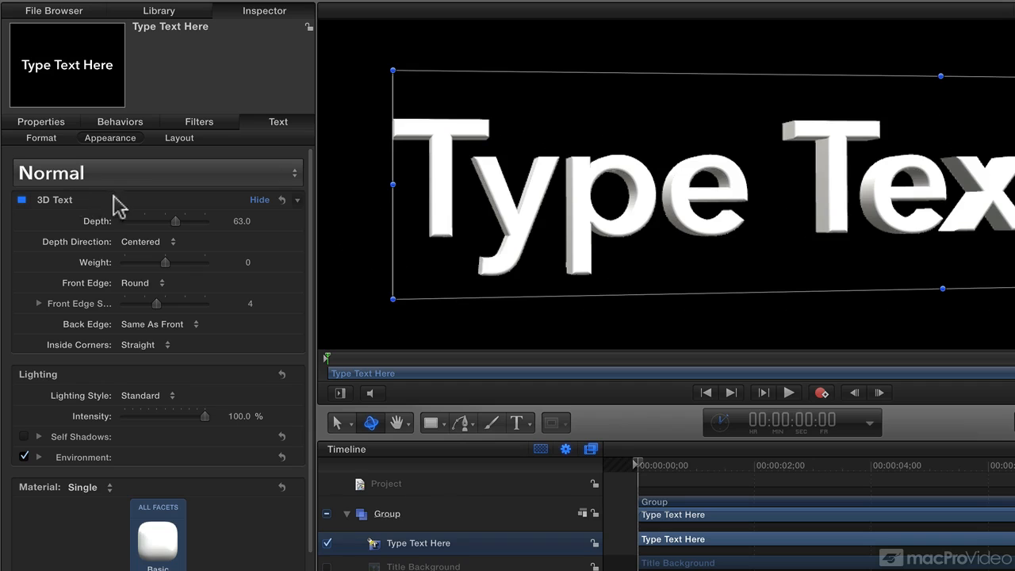
scroll(83, 329, down, 1)
scroll(83, 329, down, 2)
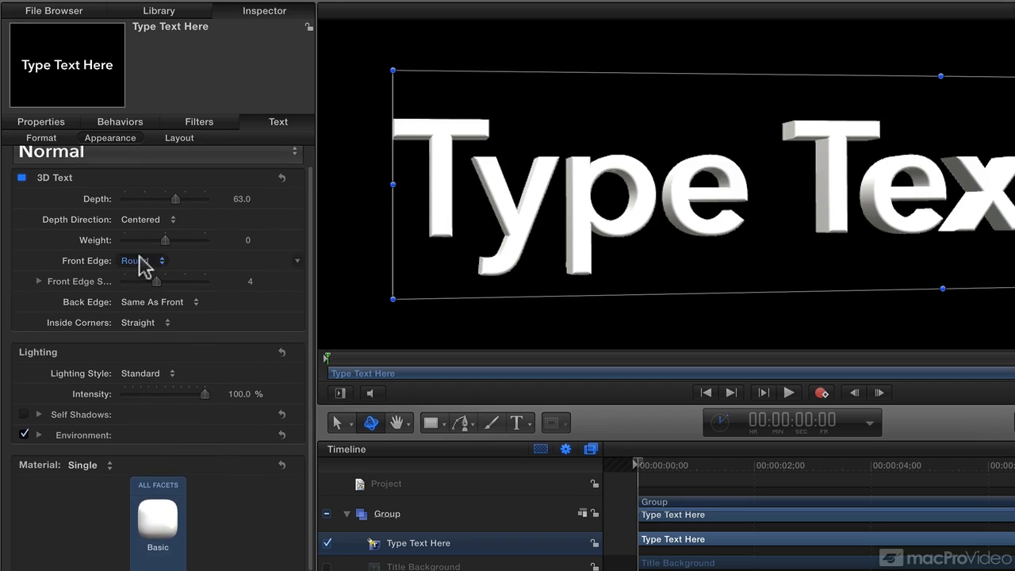
click(144, 263)
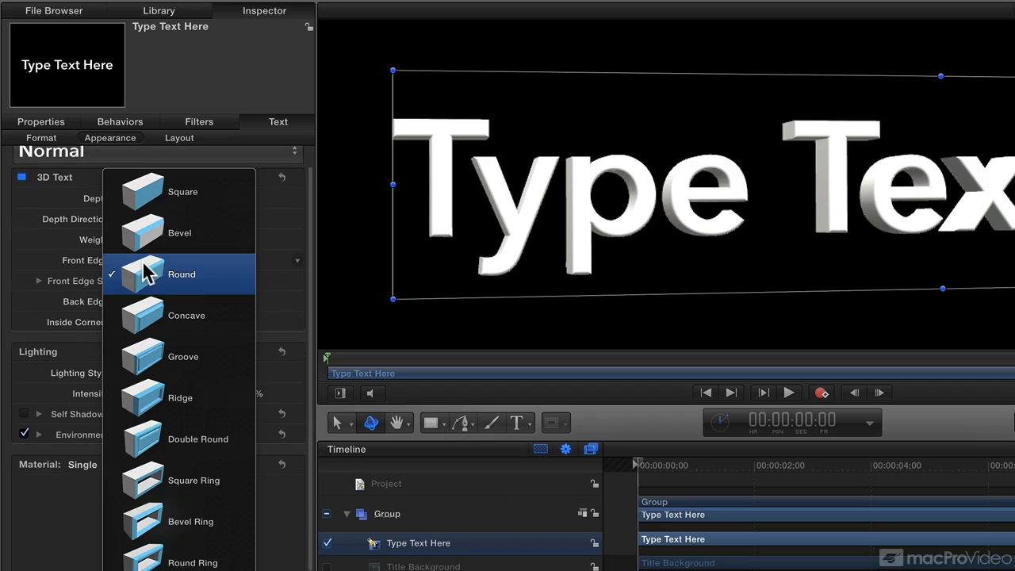
click(216, 233)
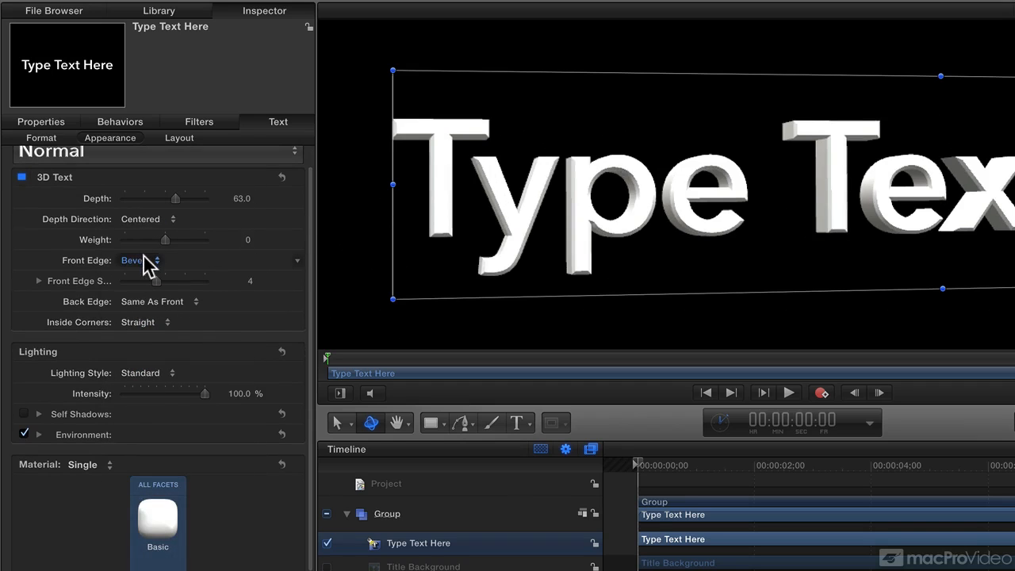
click(142, 257)
click(157, 361)
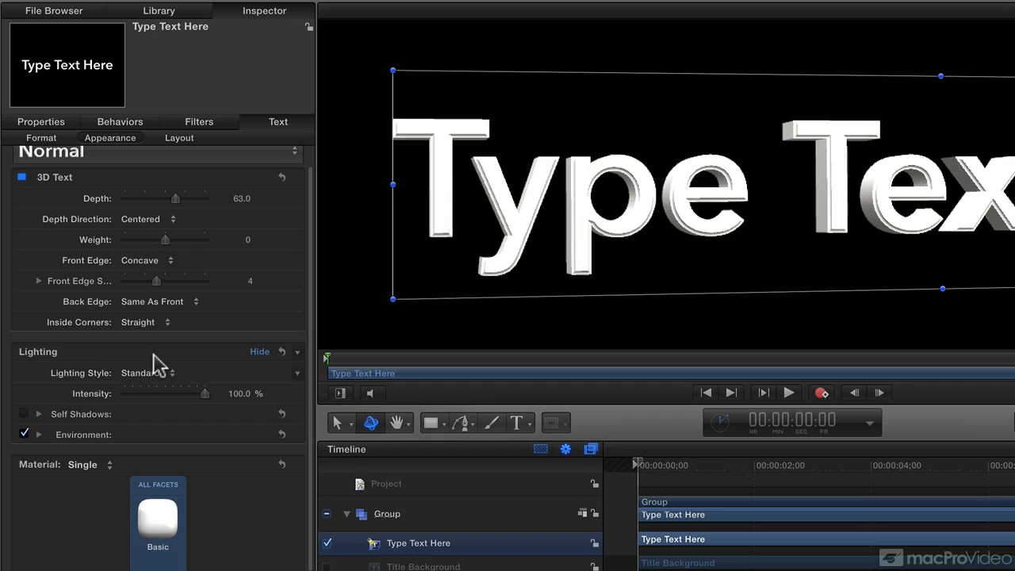
click(153, 260)
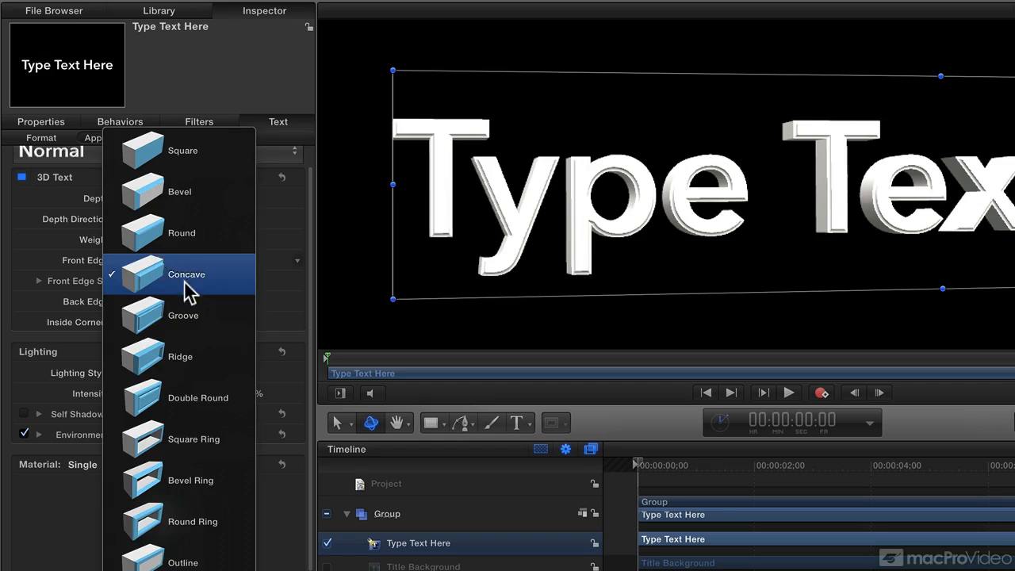
click(167, 358)
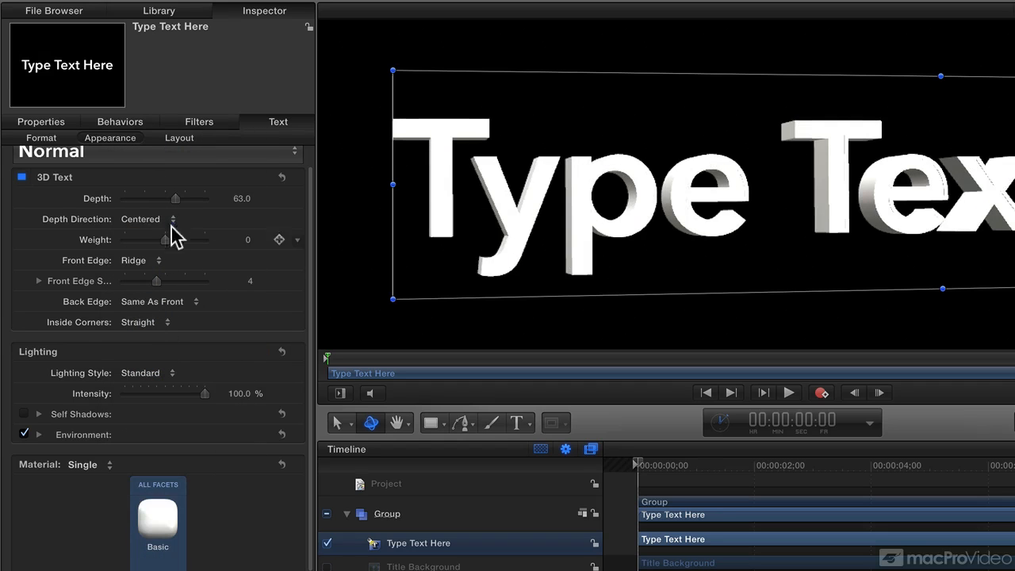
Step: Try the Round Ring and Square front edges on the 3D text
click(143, 263)
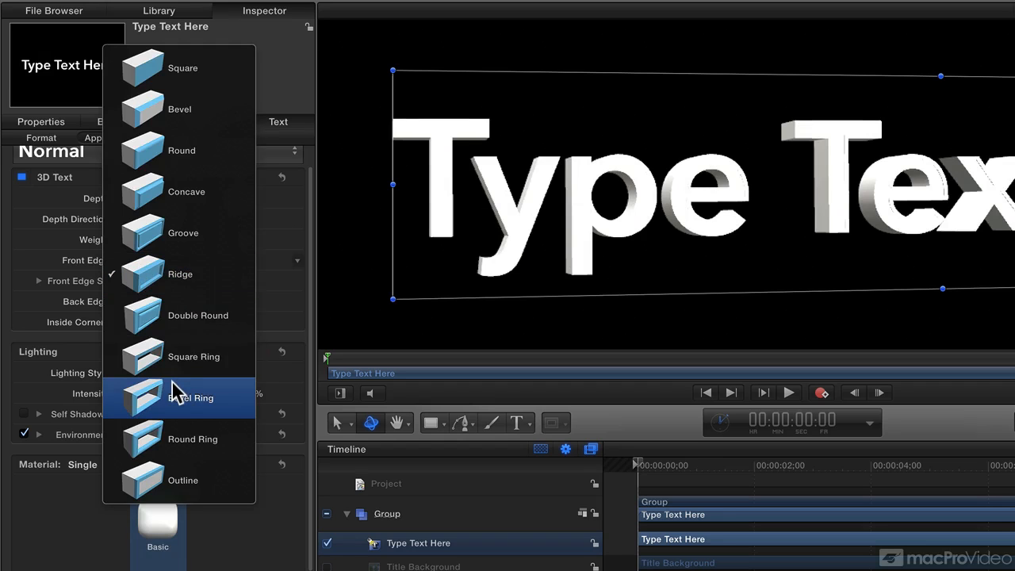
click(174, 437)
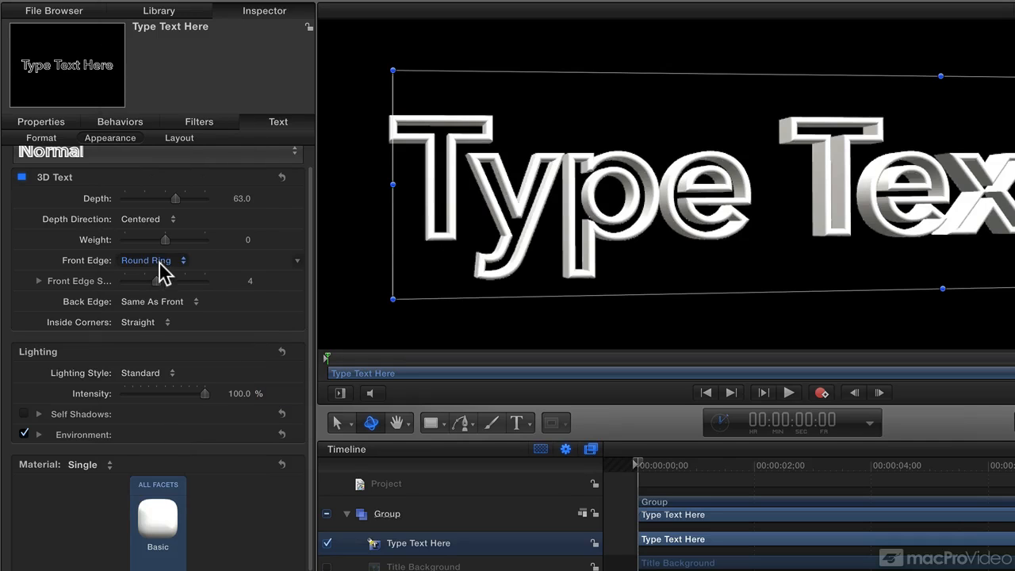
click(163, 270)
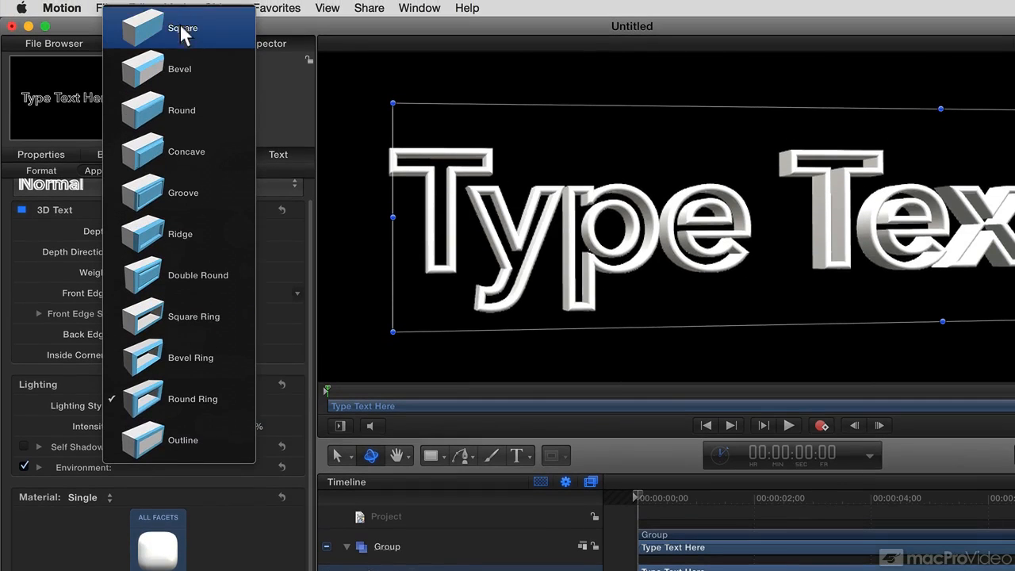
click(180, 28)
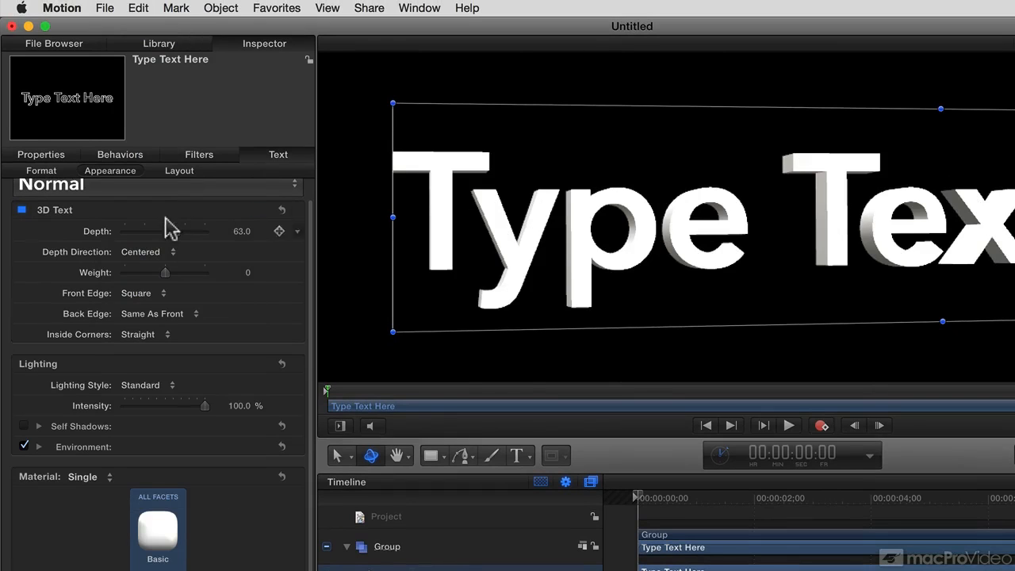
Step: Set the 3D text's front edge to Round with a front edge size of 2.5
click(154, 292)
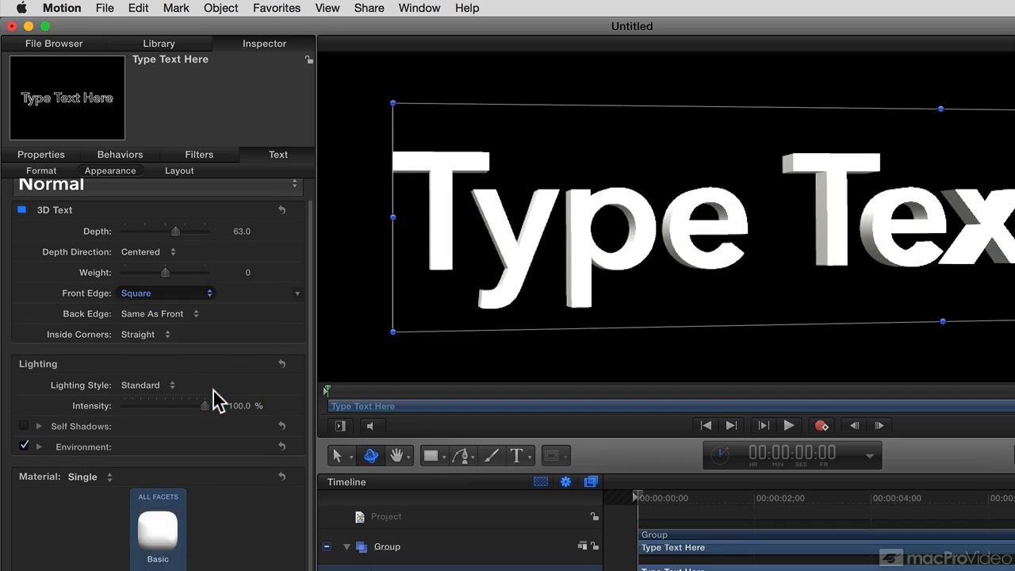
click(214, 395)
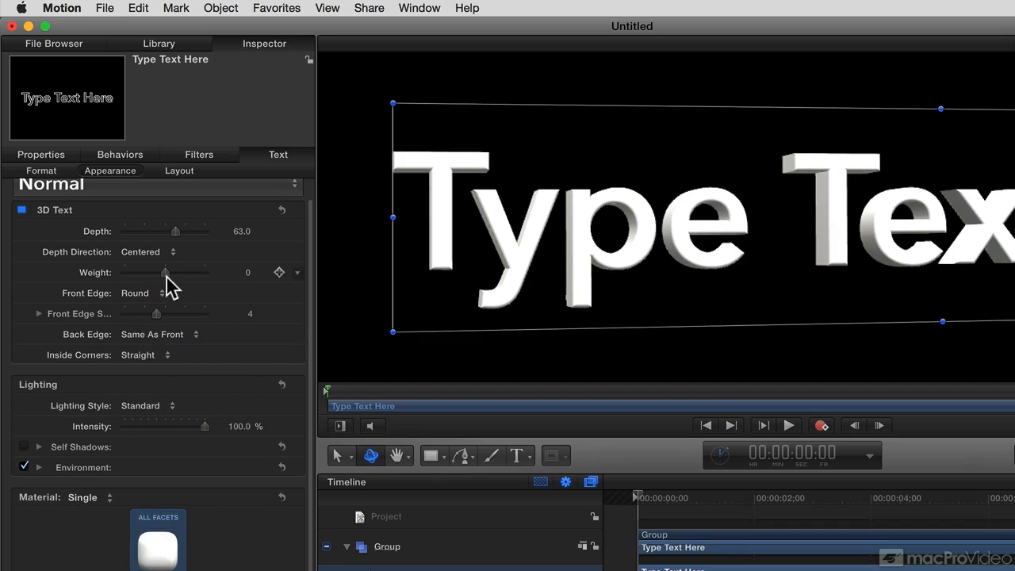
mouse_move(152, 314)
mouse_down()
mouse_move(125, 316)
mouse_move(141, 311)
mouse_up()
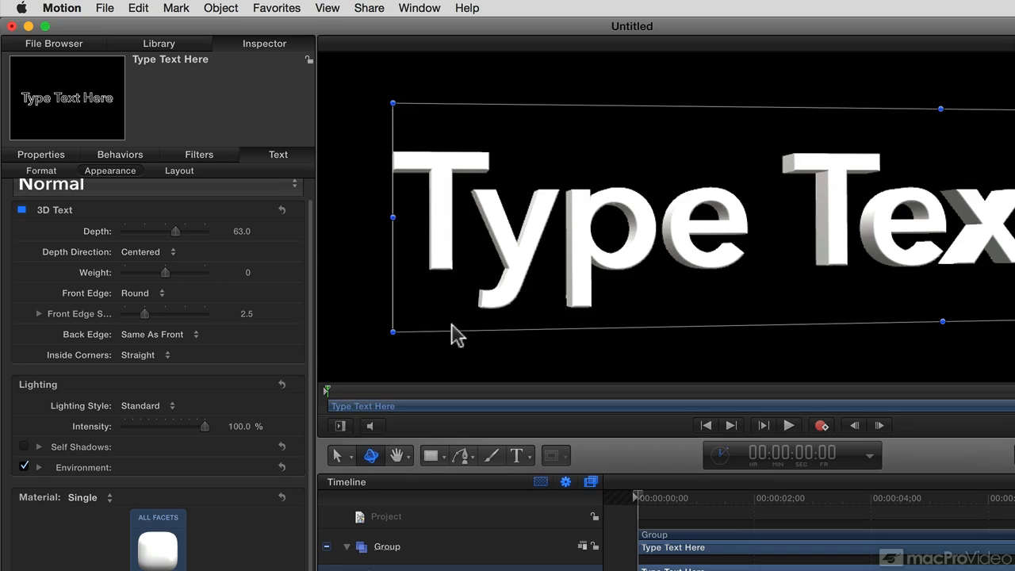
Step: Try the Above, Drama Top Left and Below lighting styles on the 3D text
scroll(191, 421, down, 3)
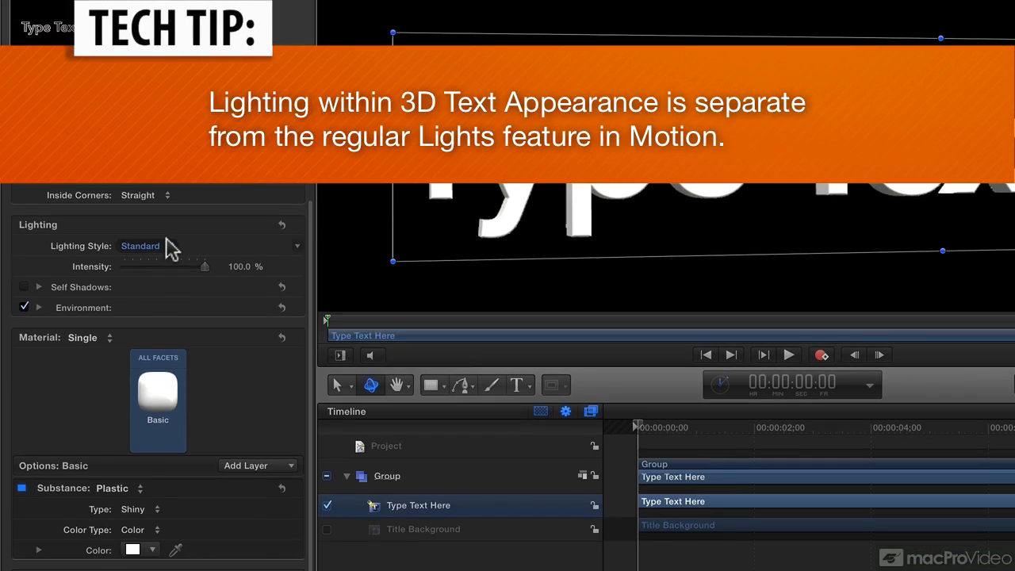
click(167, 244)
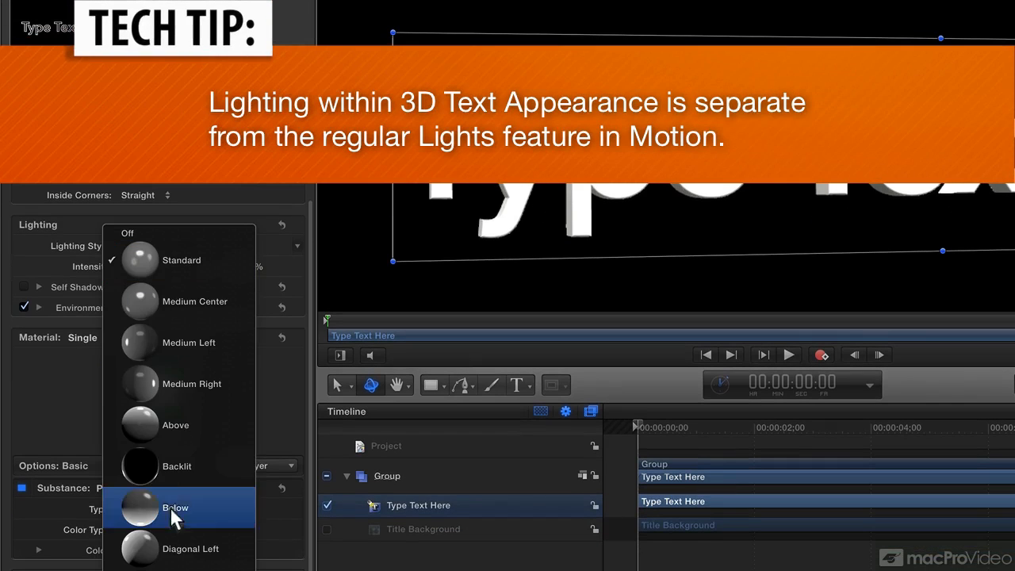
click(181, 426)
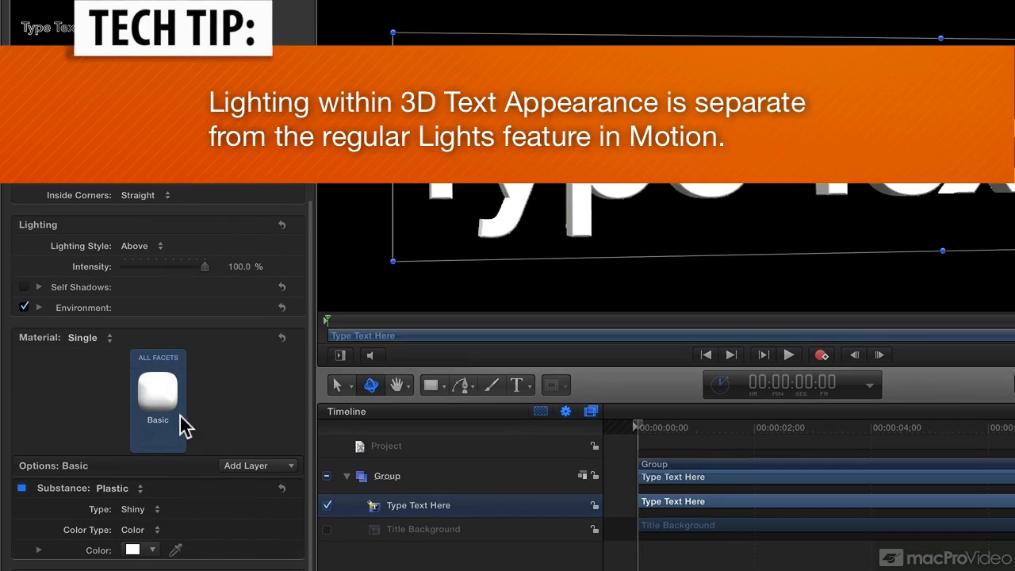
click(159, 251)
click(179, 466)
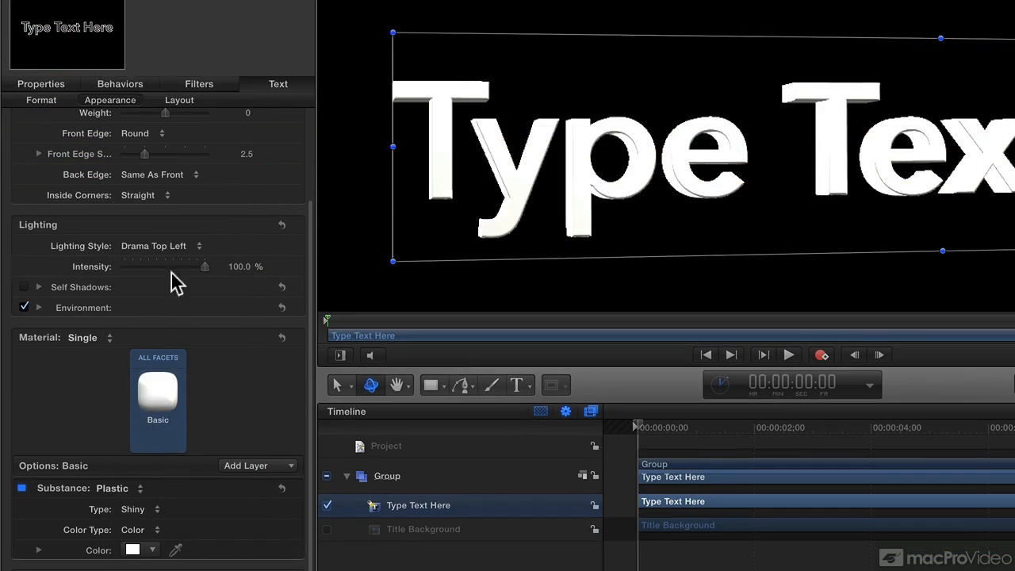
click(168, 246)
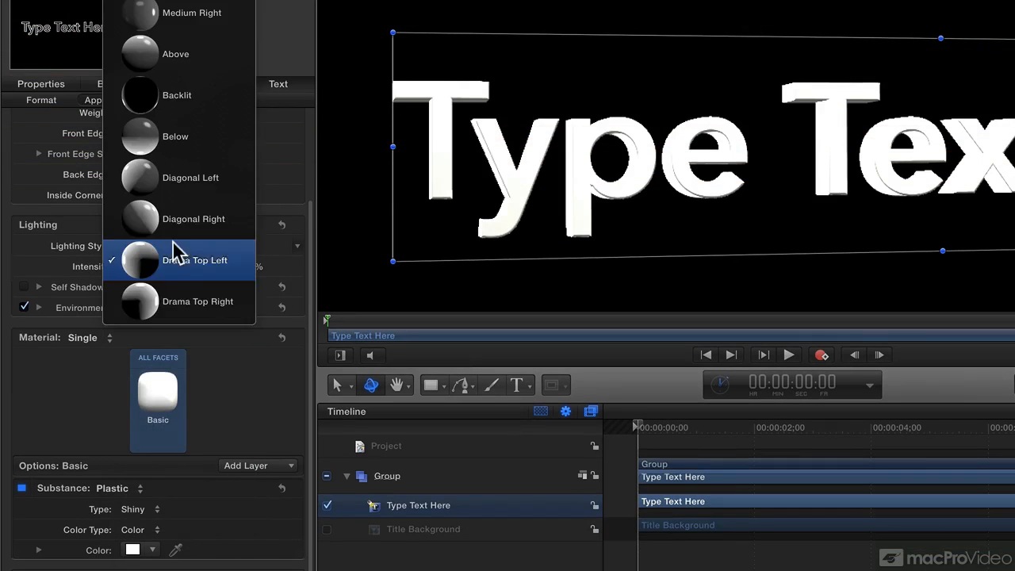
click(193, 150)
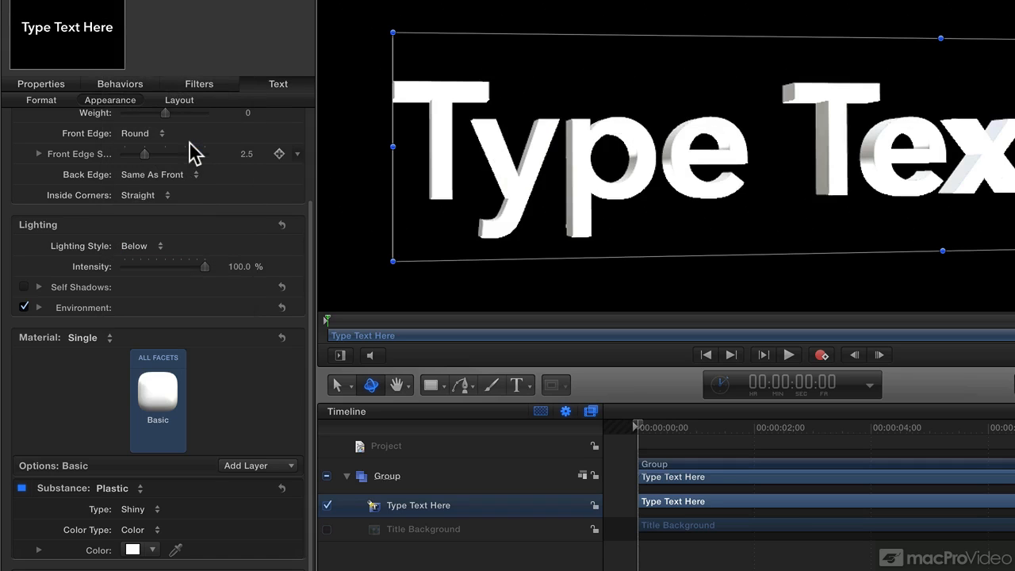
Step: Set the 3D text's lighting style to Medium Center
click(166, 247)
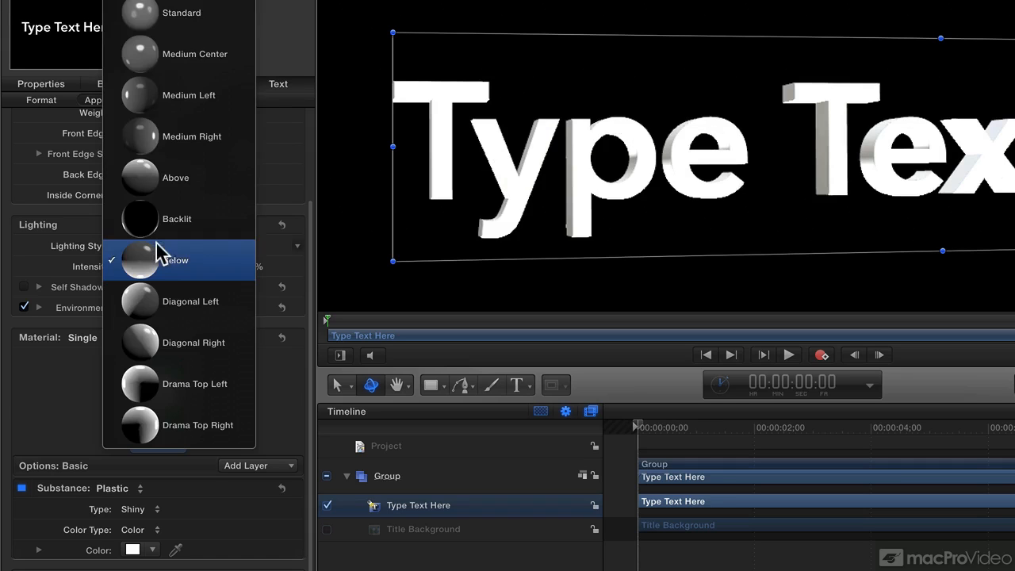
click(172, 52)
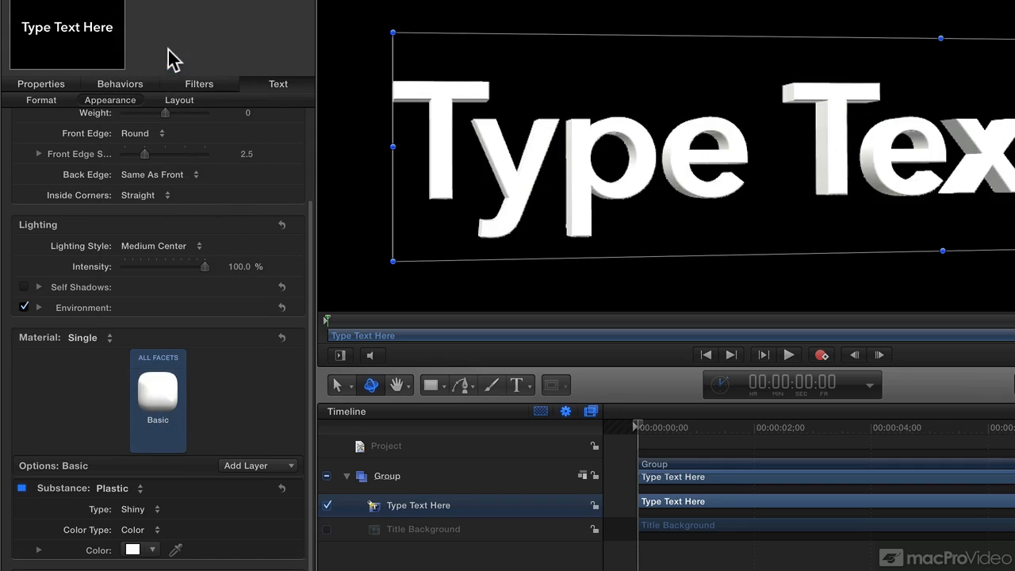
Step: Try turning on self shadows for the 3D text's lighting, with the option switched back off
click(25, 287)
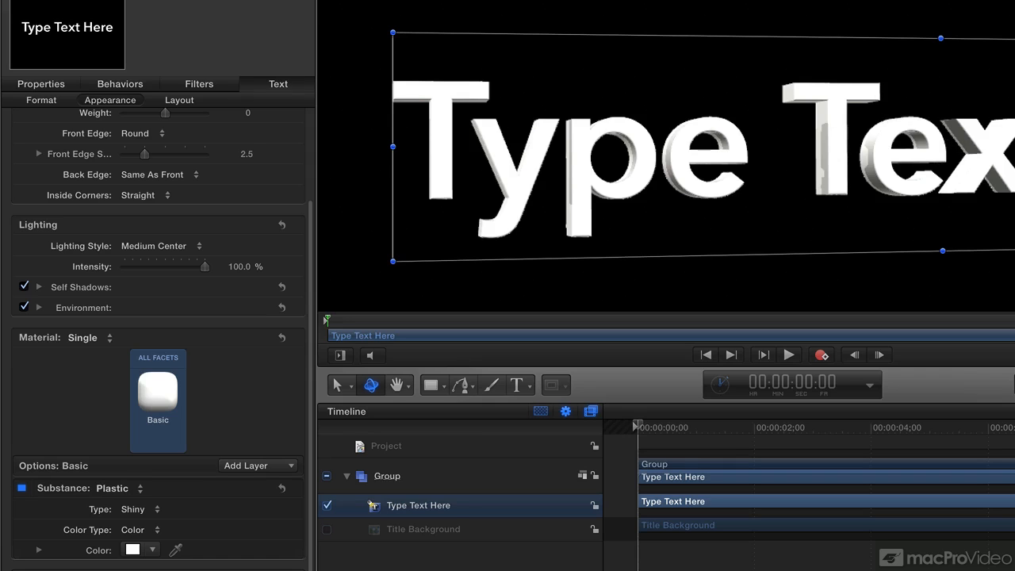
click(24, 286)
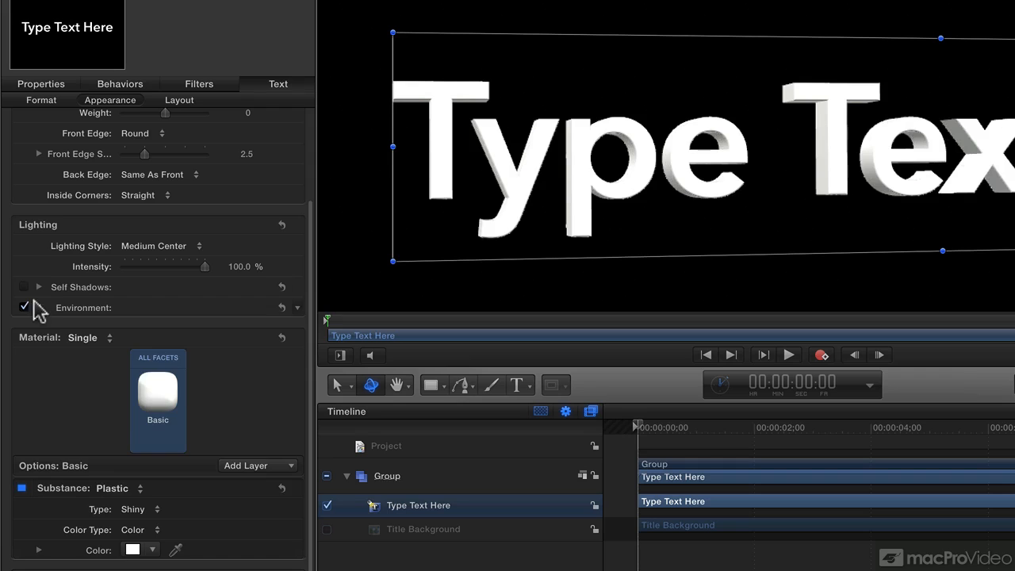
Step: Try the Parking Lot lighting environment on the 3D text and settle on the Colorful environment type
click(38, 307)
click(133, 328)
click(186, 413)
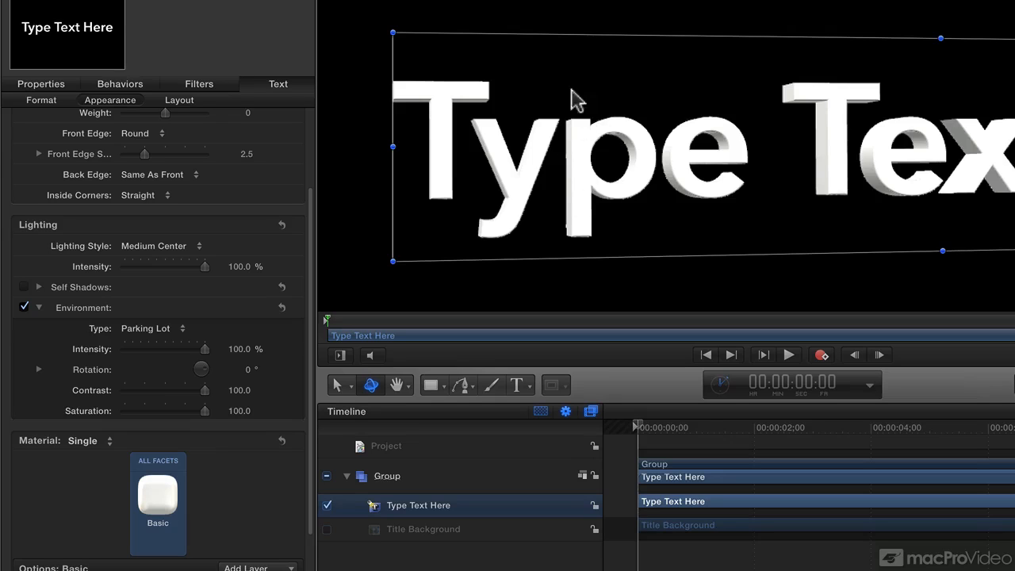
click(147, 331)
click(169, 210)
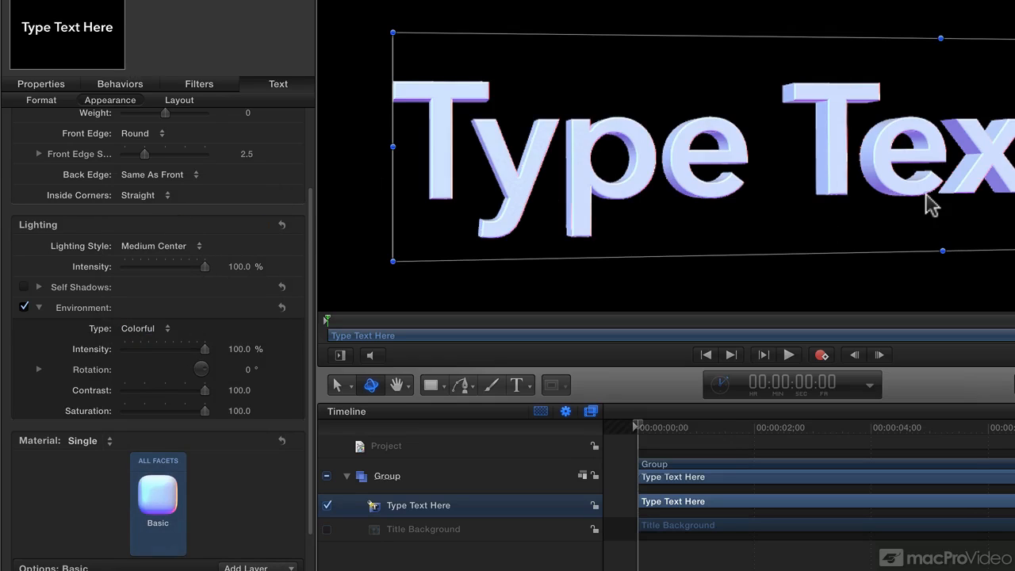
click(152, 332)
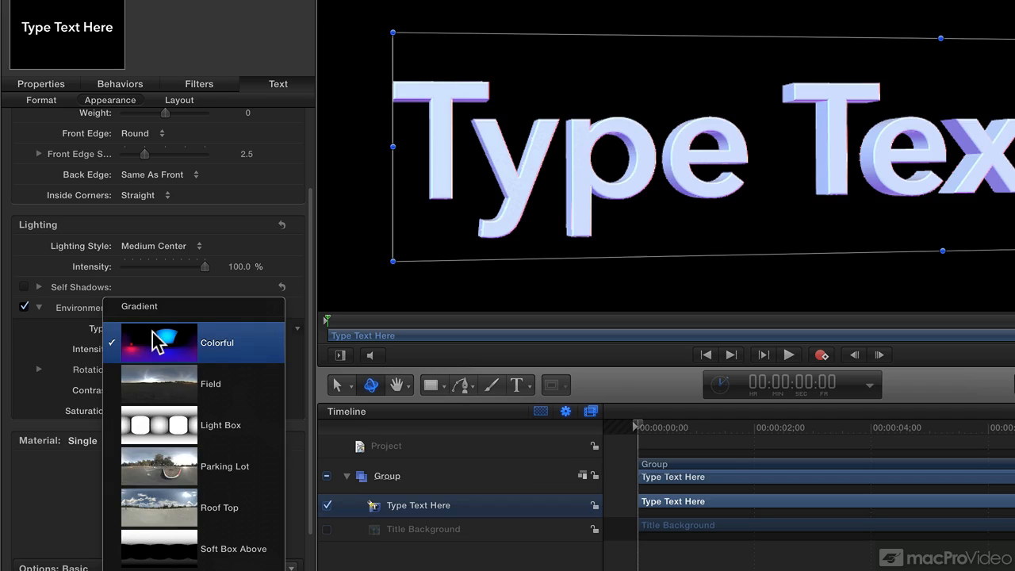
scroll(154, 389, down, 2)
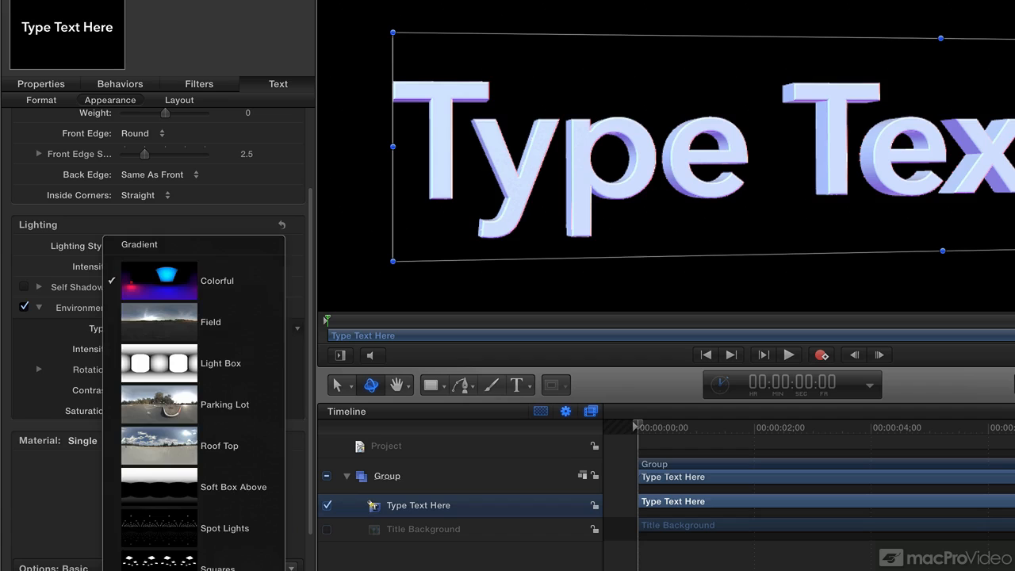
click(292, 257)
Step: Try the Craft Paper and Redwood library materials on all facets of the 3D text
scroll(243, 291, down, 5)
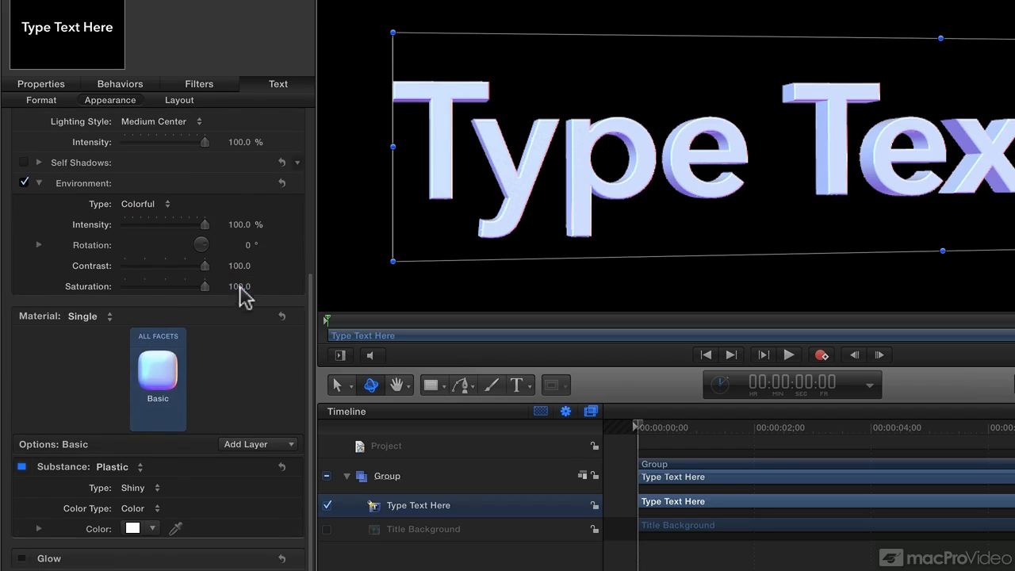
click(159, 373)
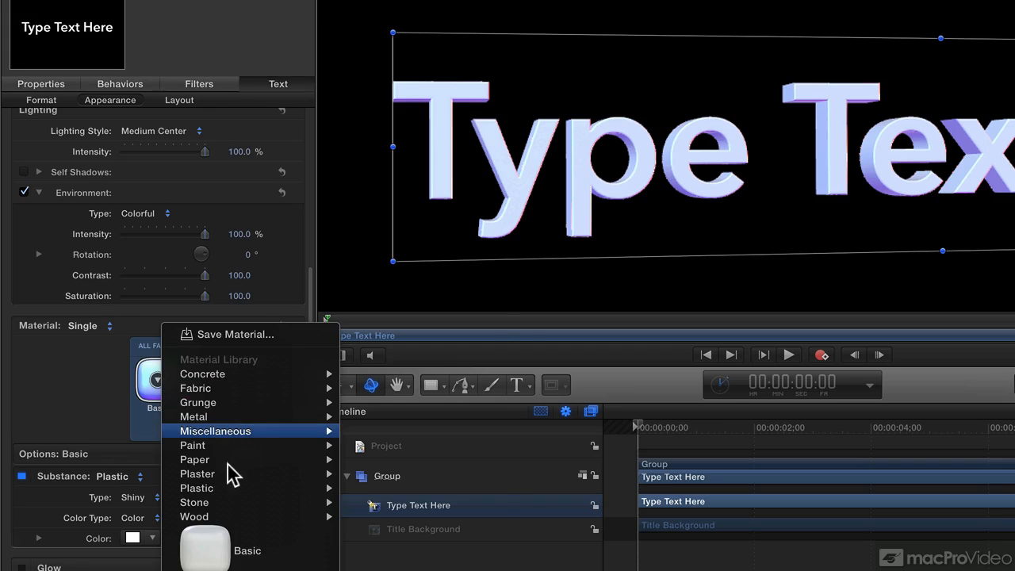
mouse_move(242, 457)
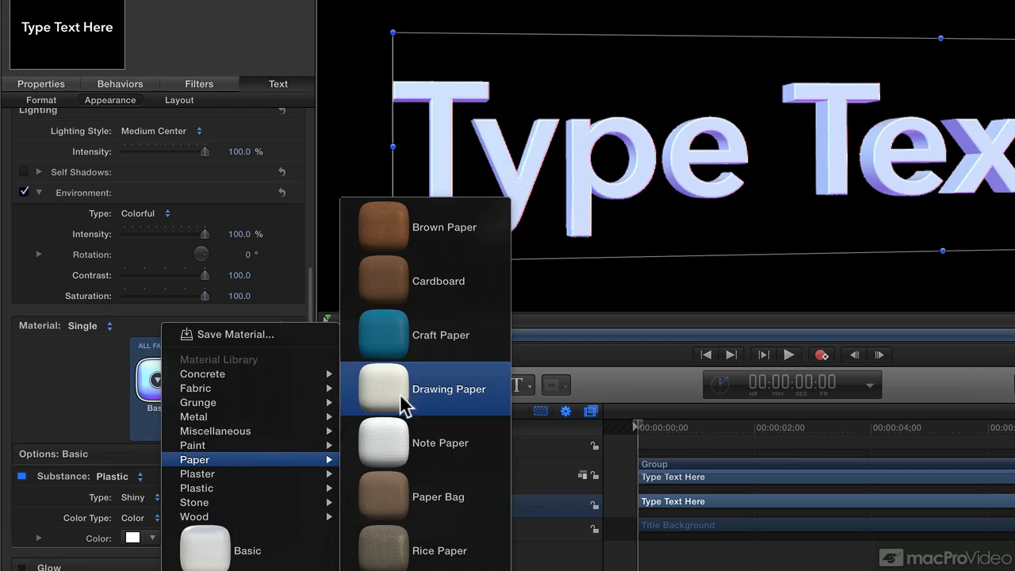
click(386, 329)
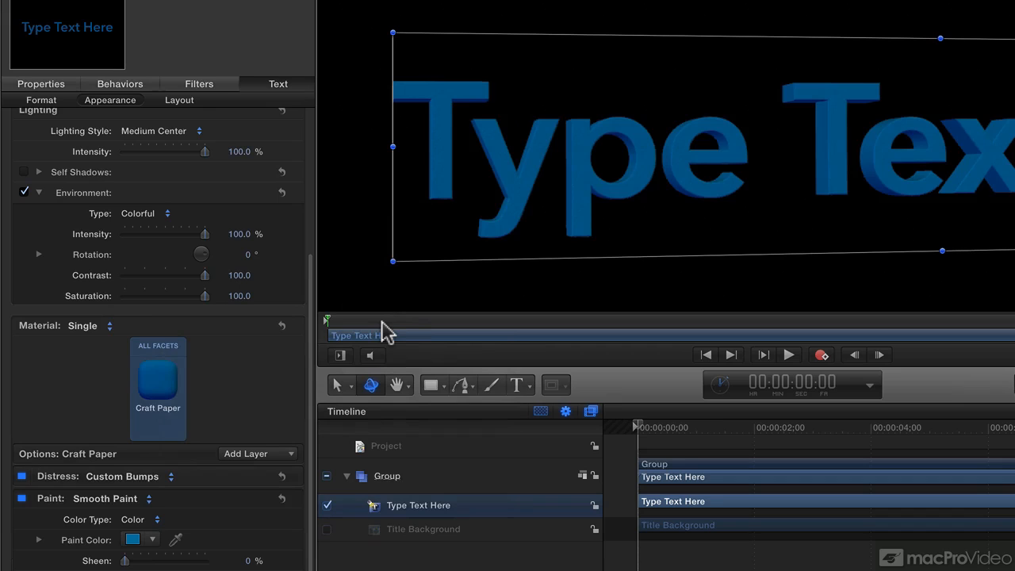
click(156, 383)
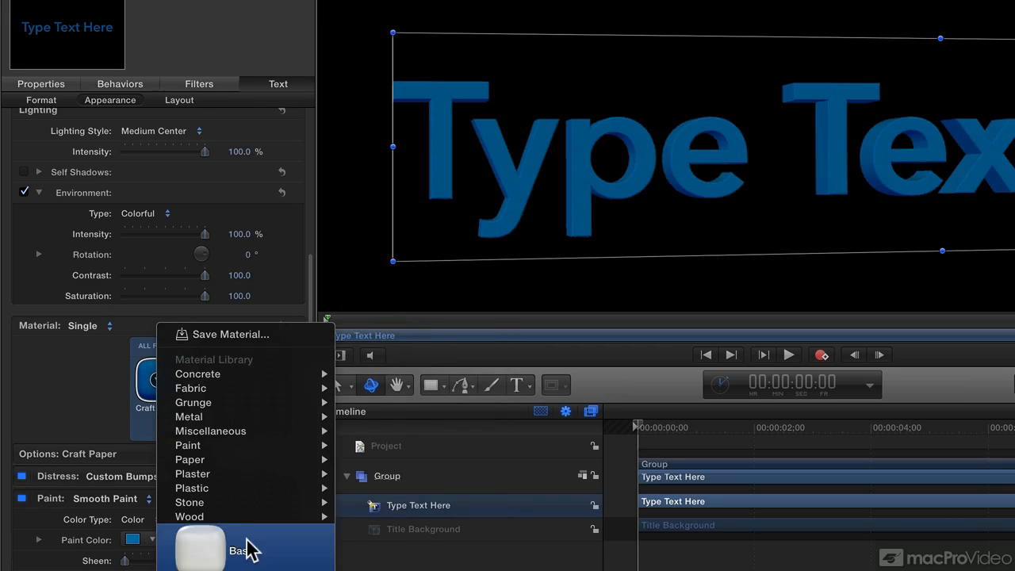
mouse_move(247, 517)
click(381, 500)
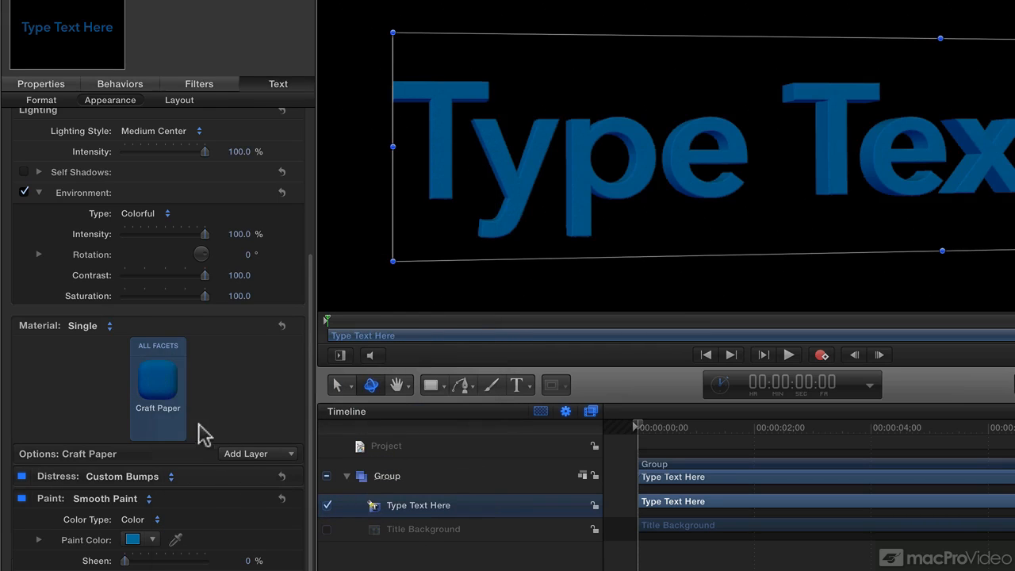
Step: Apply a material from the Concrete category of the material library to the 3D text
click(158, 384)
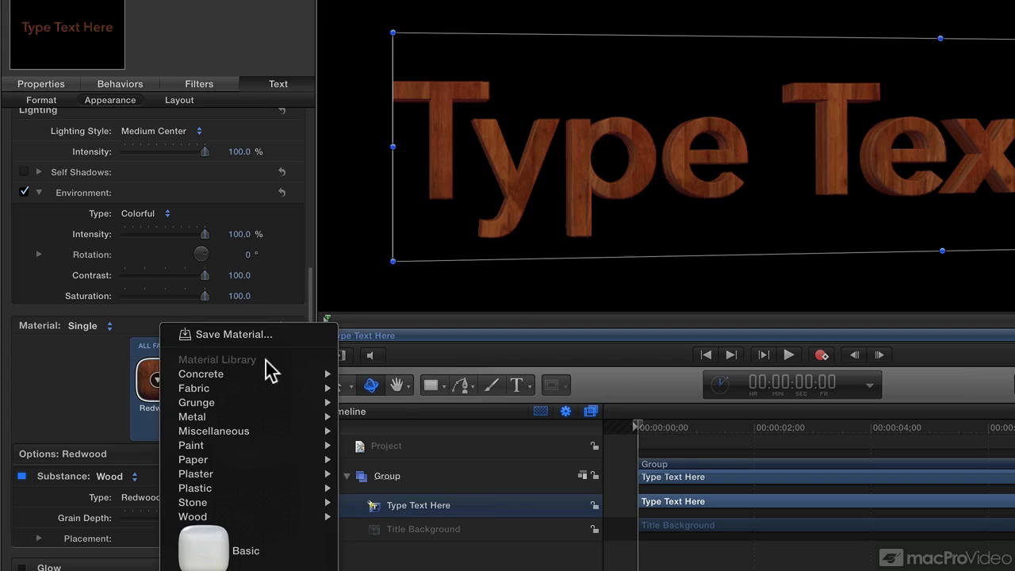
mouse_move(263, 374)
click(394, 536)
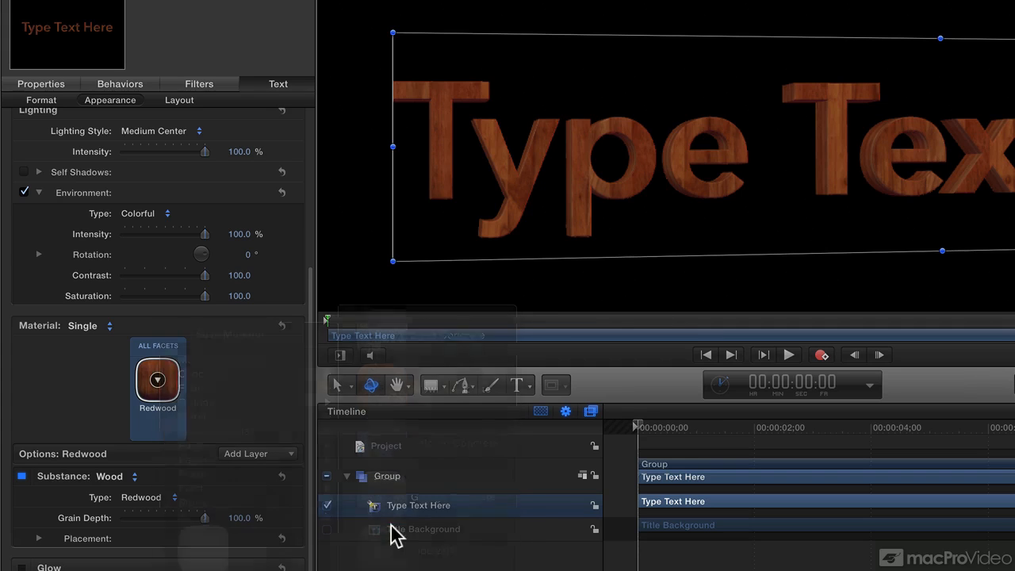